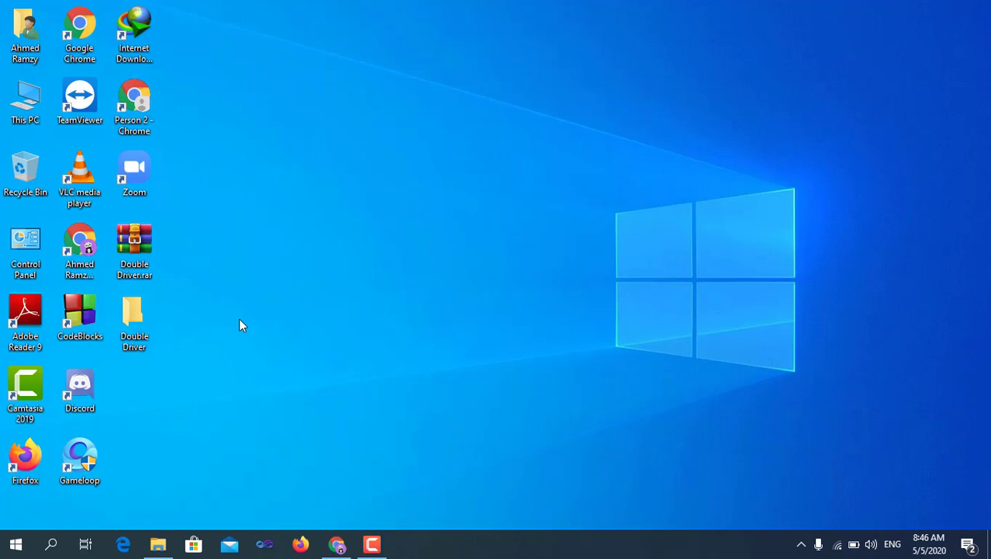
Step: Open the Double Driver folder on the desktop and run dd.exe as administrator
{"action": "double_click", "coordinate": [130, 308]}
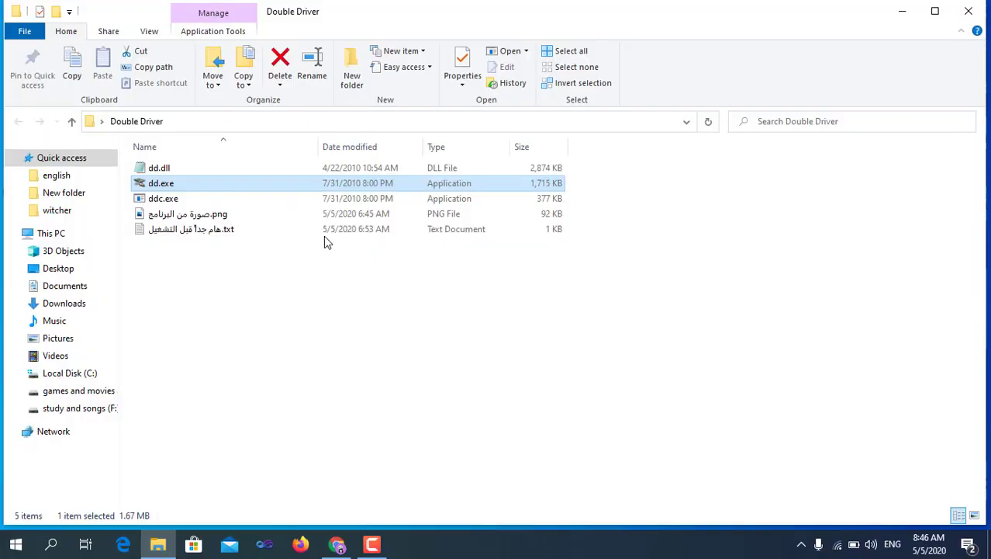
{"action": "double_click", "coordinate": [562, 12]}
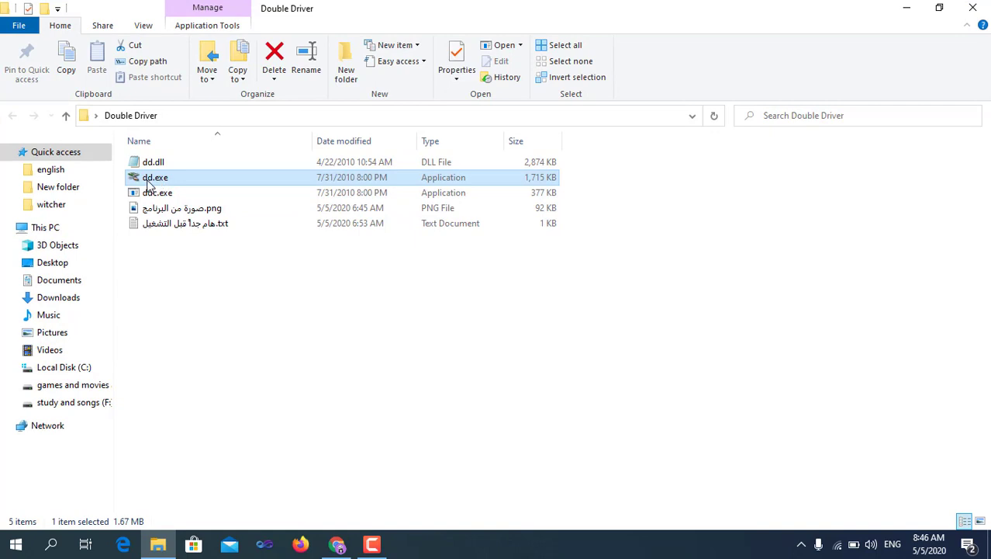
{"action": "right_click", "coordinate": [192, 184]}
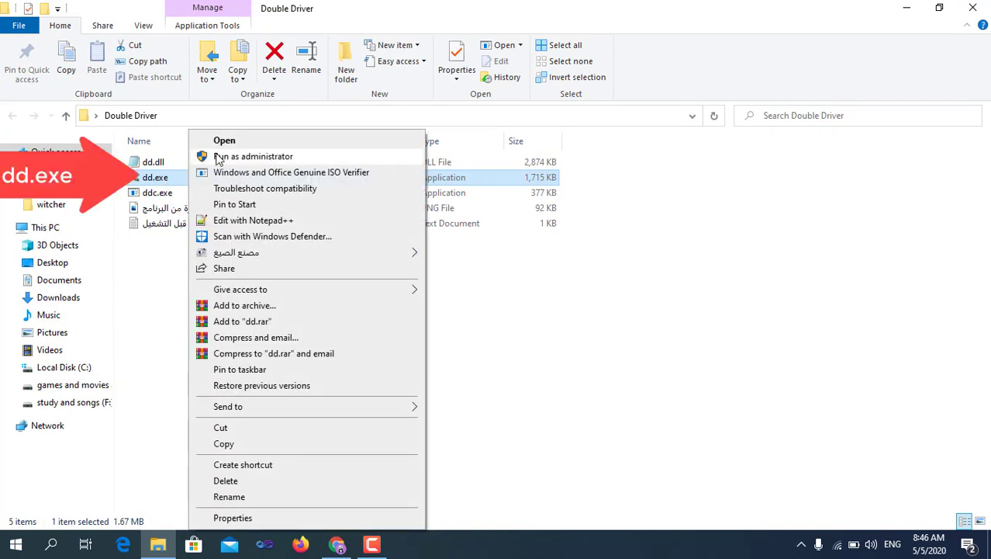
{"action": "left_click", "coordinate": [218, 156]}
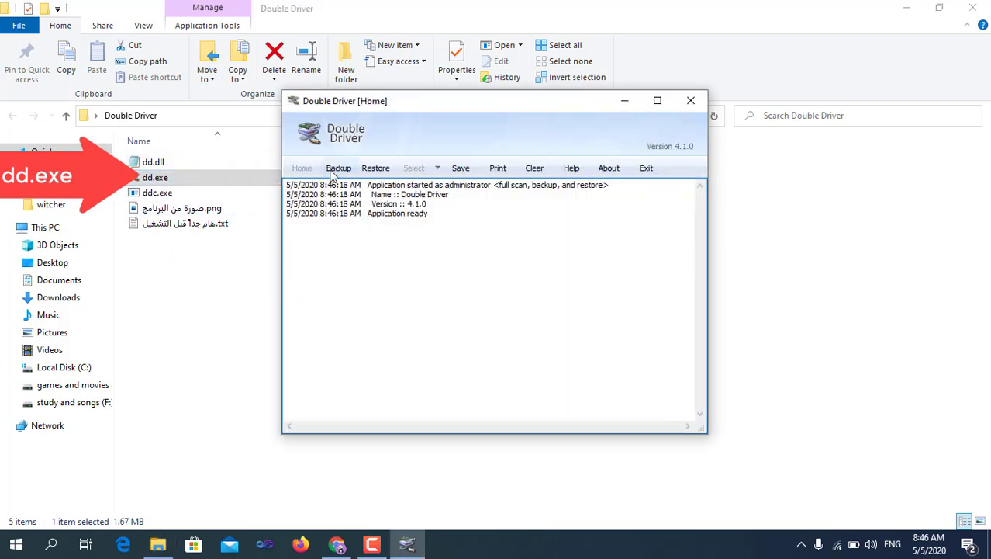
Step: Switch to Chrome and examine the Double Driver page on english2fun.com, including its download links, then return to Double Driver
{"action": "left_click", "coordinate": [333, 545]}
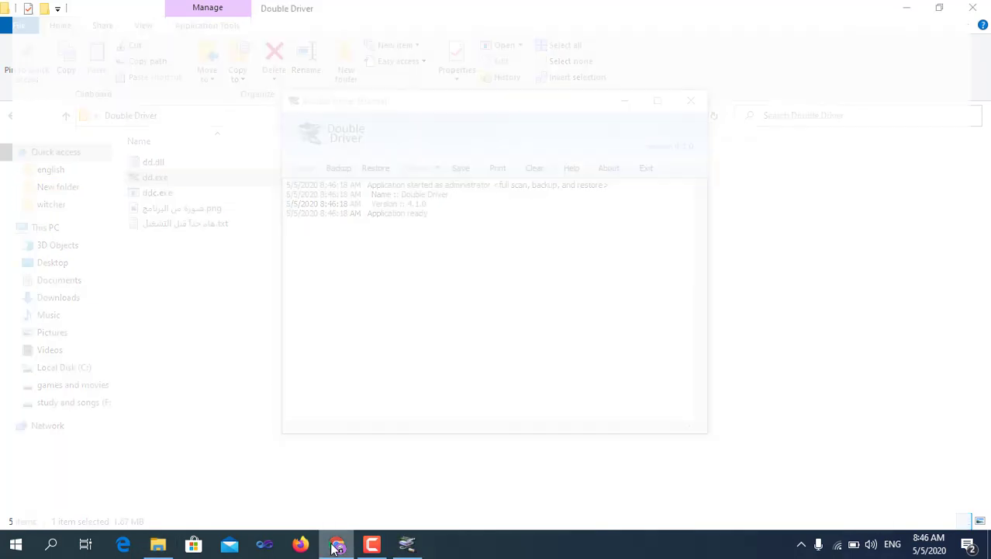
{"action": "scroll", "coordinate": [398, 328], "scroll_direction": "up", "scroll_amount": 5}
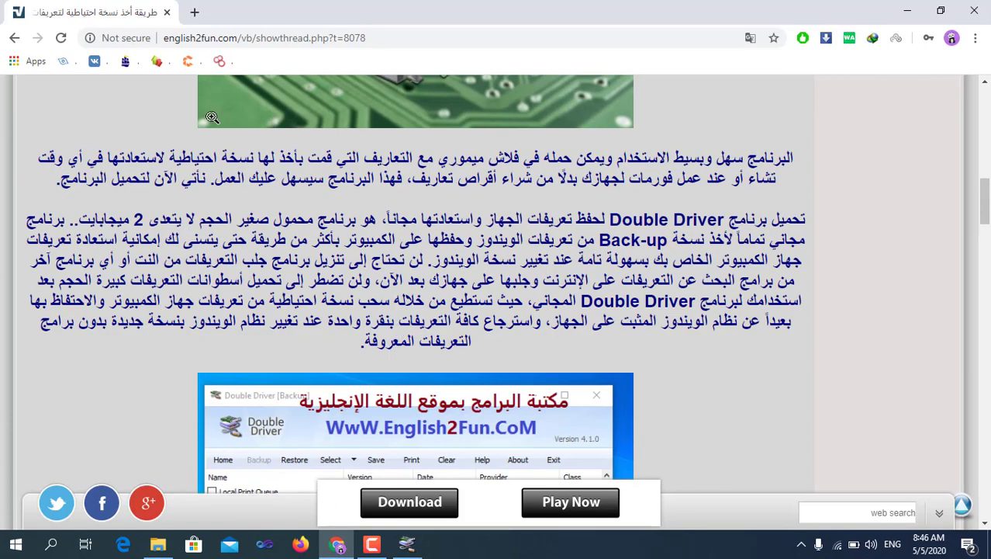
{"action": "left_click", "coordinate": [182, 38]}
{"action": "left_click", "coordinate": [386, 269]}
{"action": "scroll", "coordinate": [396, 310], "scroll_direction": "down", "scroll_amount": 6}
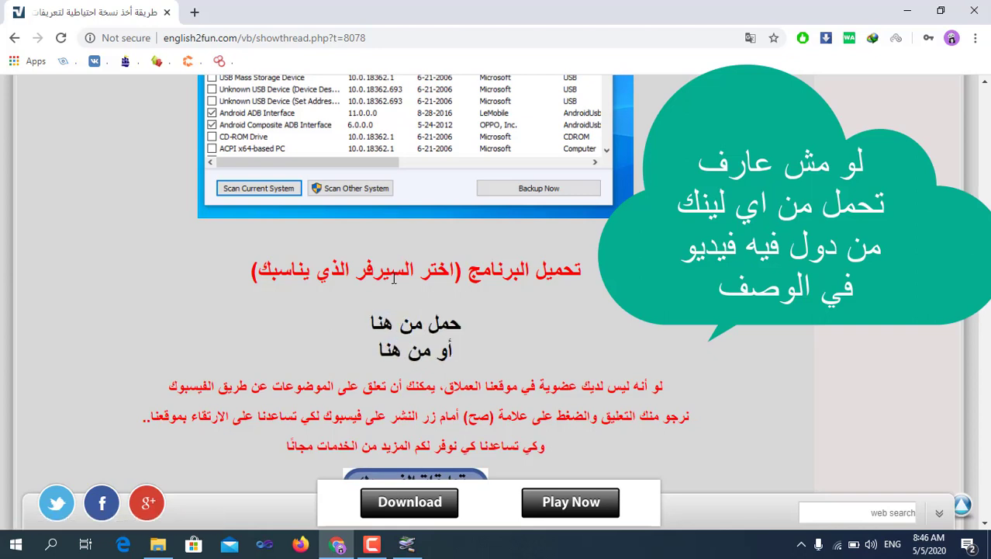
{"action": "left_click", "coordinate": [907, 11]}
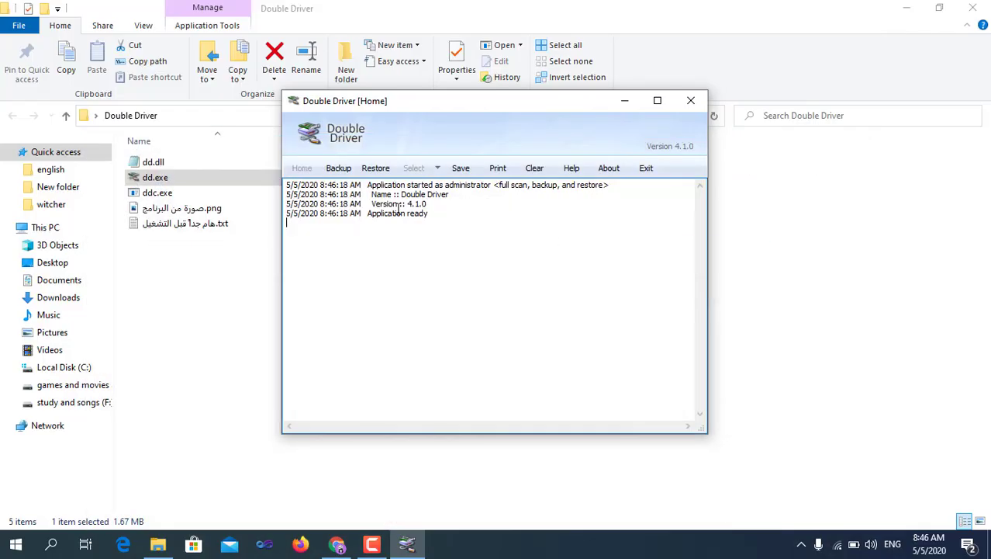
Step: Scan the current system for drivers to back up and look through the resulting driver list
{"action": "left_click", "coordinate": [338, 168]}
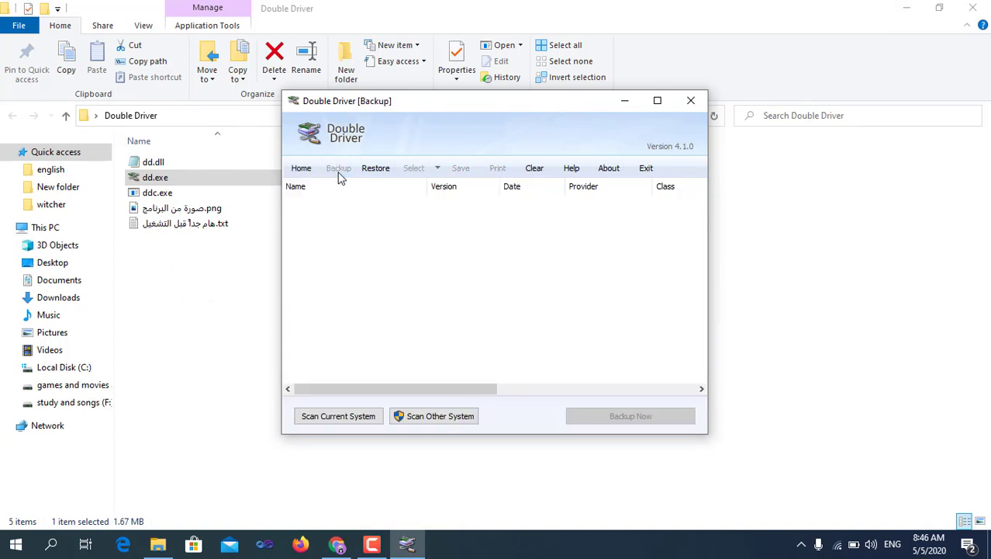
{"action": "left_click", "coordinate": [322, 420]}
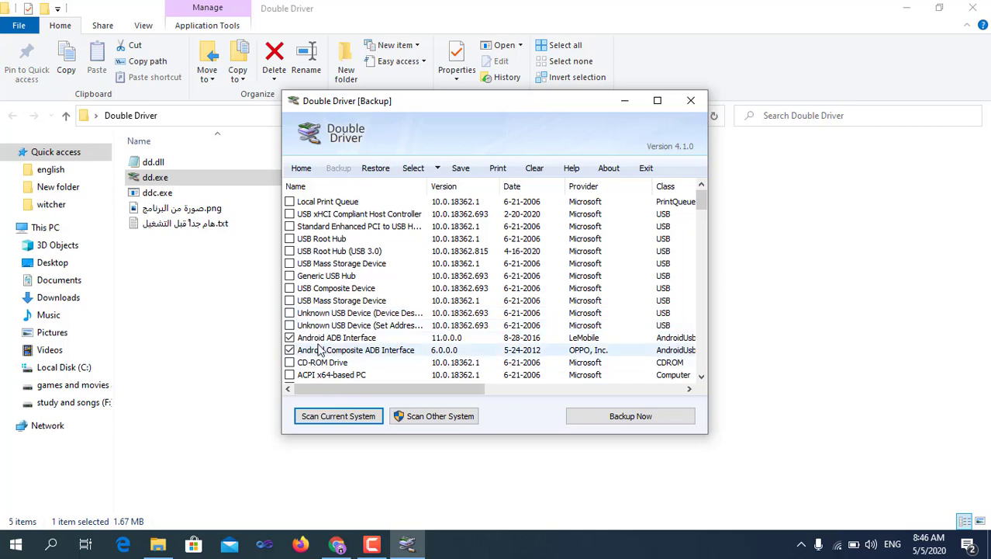
{"action": "scroll", "coordinate": [320, 349], "scroll_direction": "down", "scroll_amount": 4}
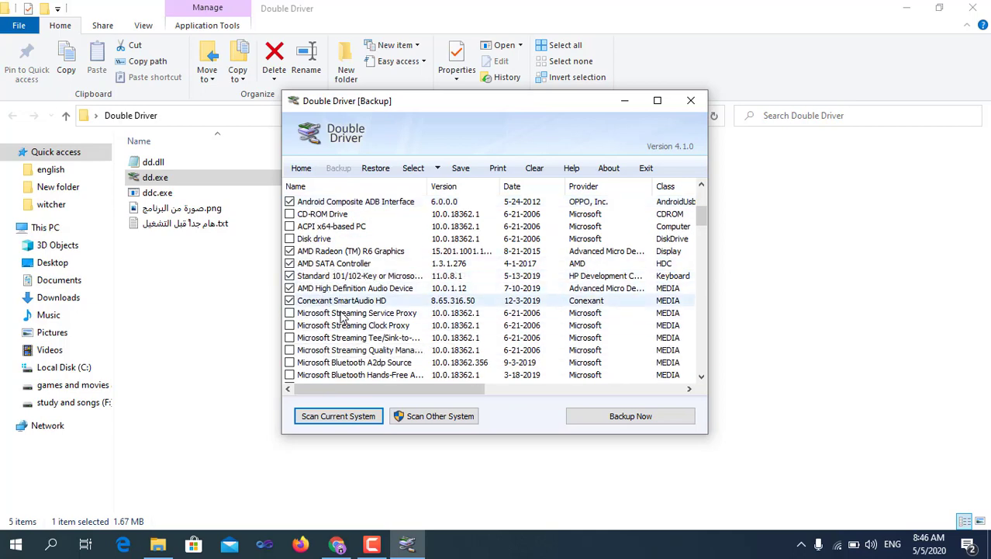
{"action": "scroll", "coordinate": [342, 310], "scroll_direction": "up", "scroll_amount": 4}
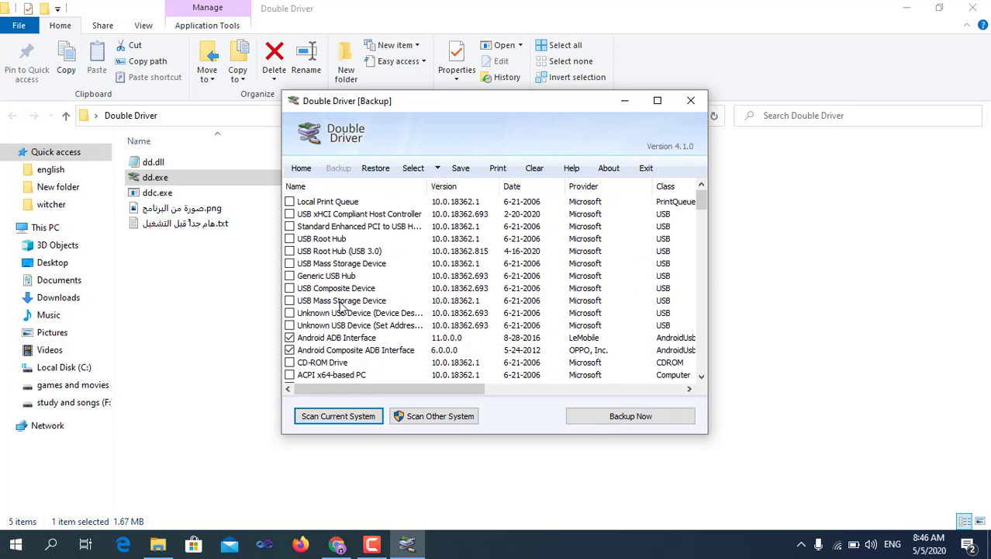
Step: Select all scanned drivers, then reduce the selection to only the Standard Enhanced PCI to USB Host Controller driver
{"action": "left_click", "coordinate": [439, 170]}
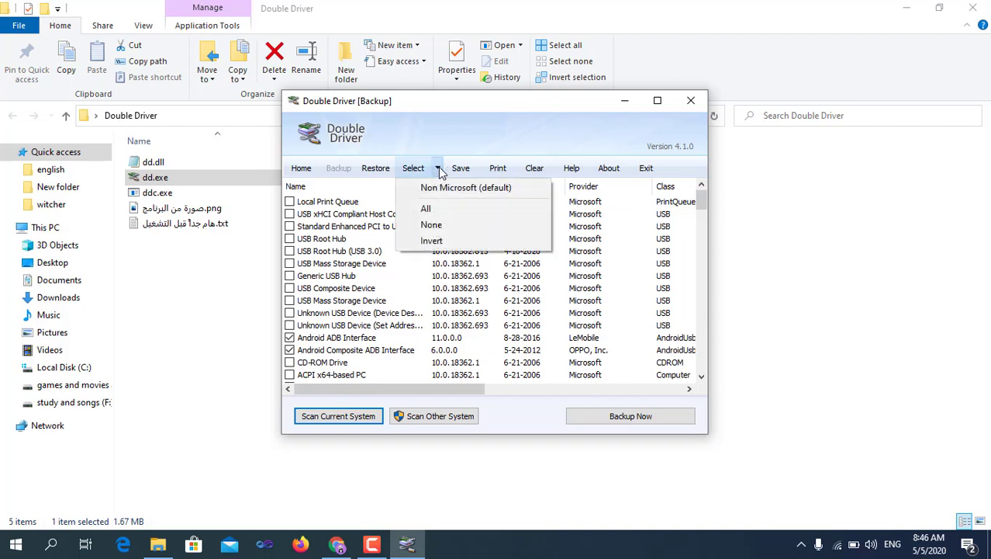
{"action": "left_click", "coordinate": [435, 209]}
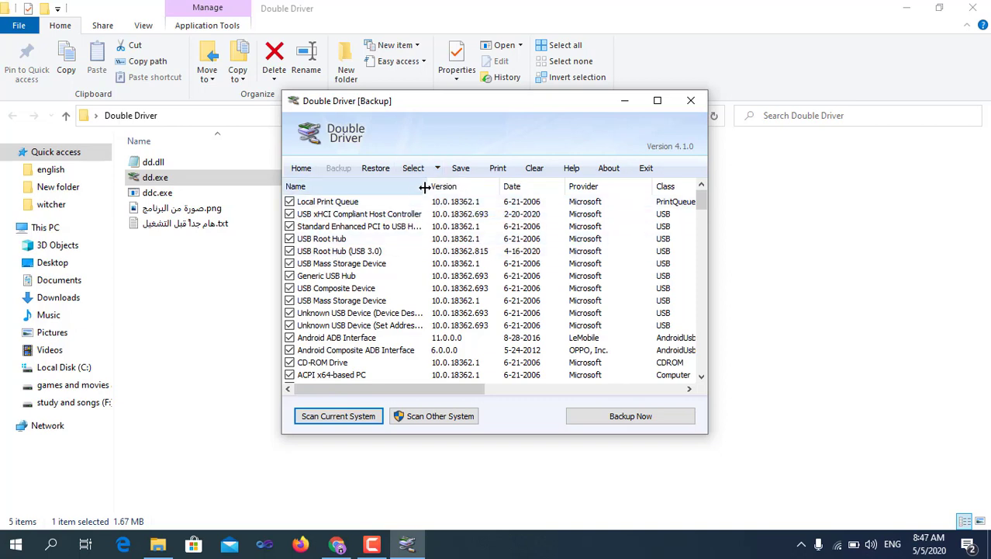
{"action": "left_click", "coordinate": [439, 170]}
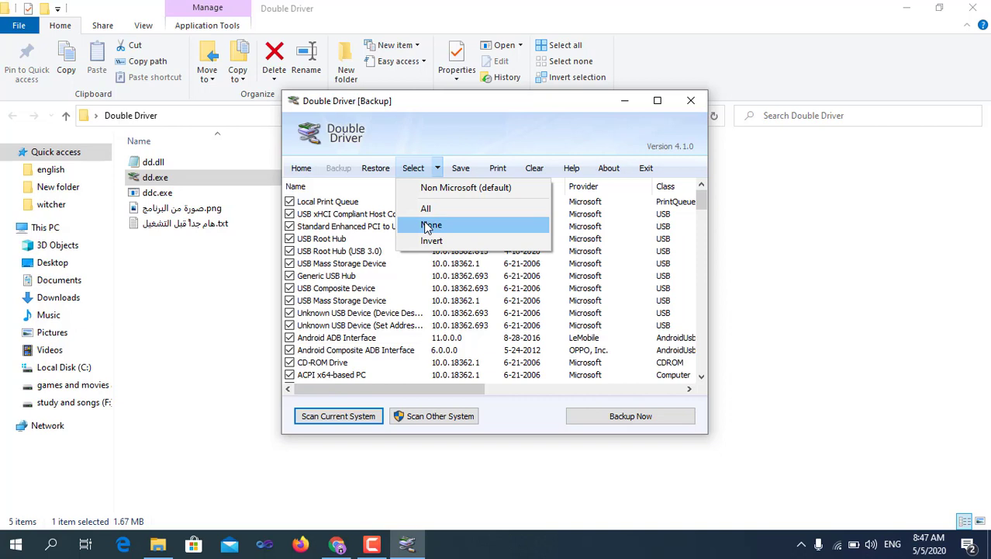
{"action": "left_click", "coordinate": [428, 225]}
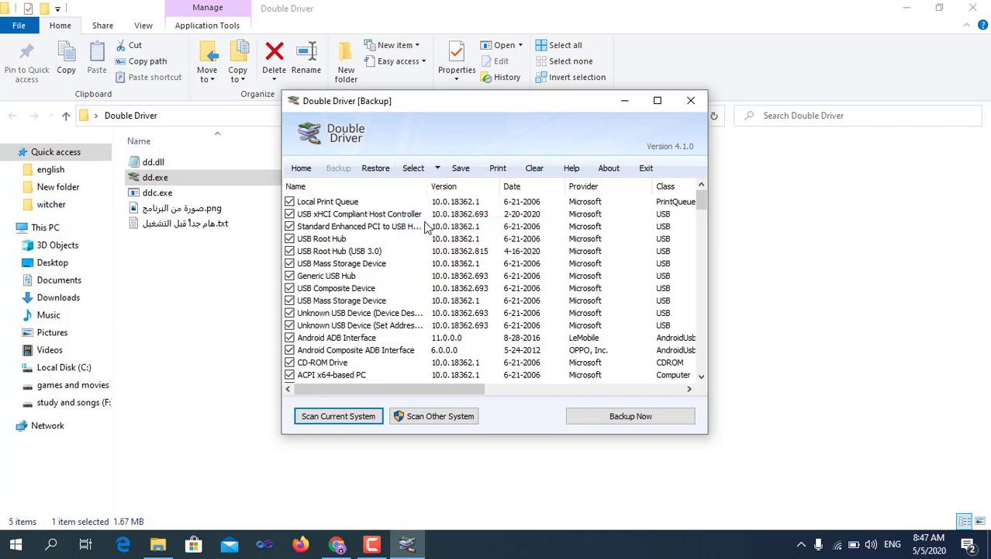
{"action": "left_click", "coordinate": [290, 226]}
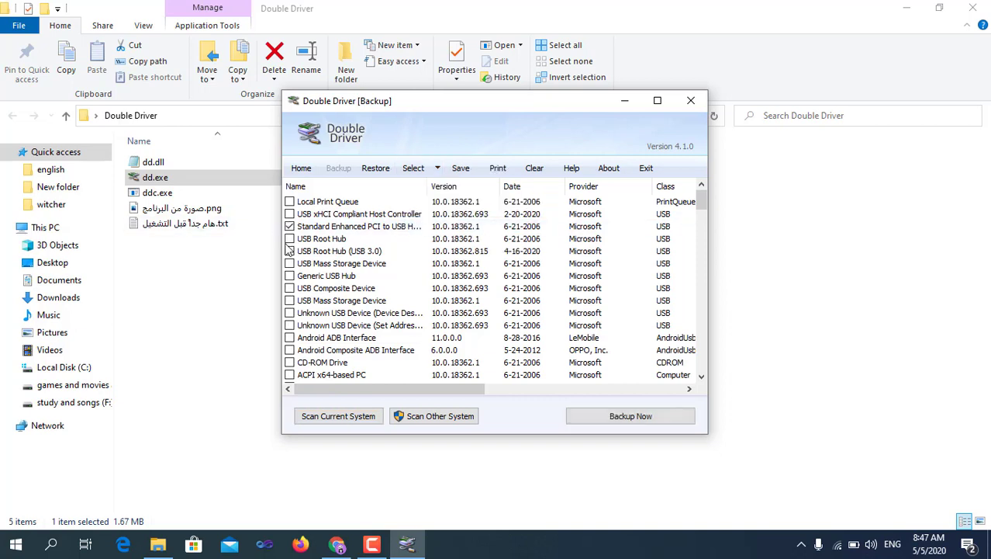
Step: Start the backup of the selected driver and set its destination to the study and songs (F:) drive
{"action": "left_click", "coordinate": [578, 419]}
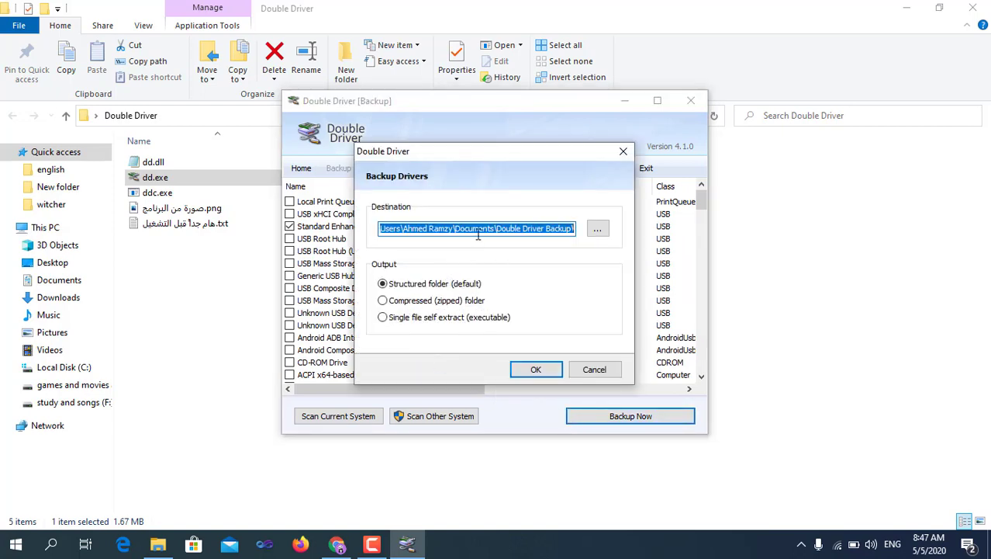
{"action": "double_click", "coordinate": [458, 231]}
{"action": "left_click", "coordinate": [455, 231]}
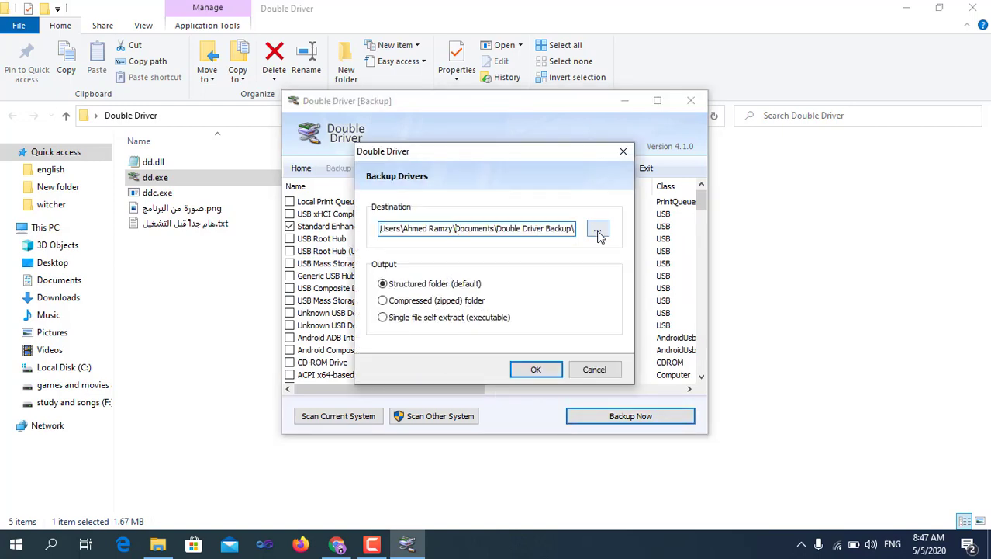
{"action": "left_click", "coordinate": [599, 231]}
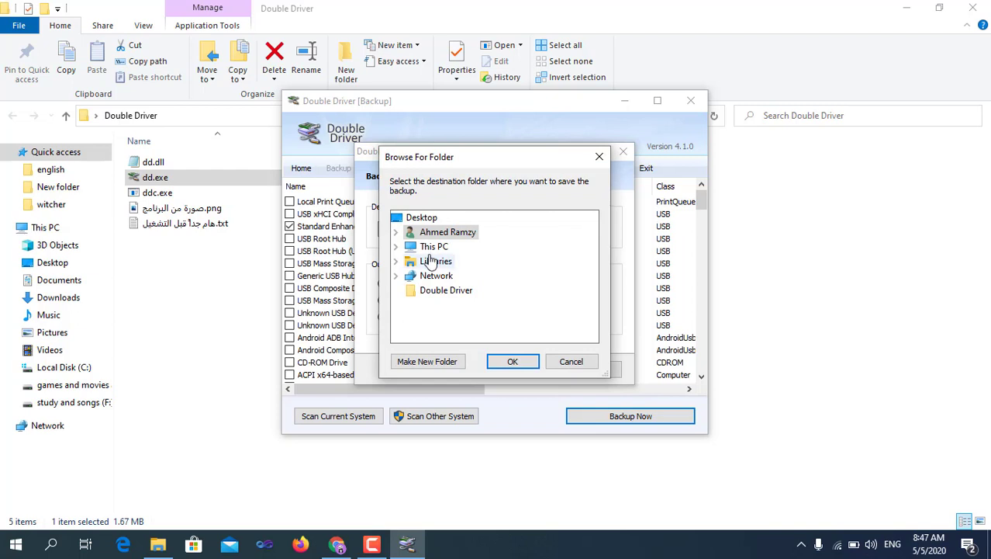
{"action": "left_click", "coordinate": [426, 246]}
{"action": "scroll", "coordinate": [431, 289], "scroll_direction": "up", "scroll_amount": 1}
{"action": "scroll", "coordinate": [441, 293], "scroll_direction": "down", "scroll_amount": 2}
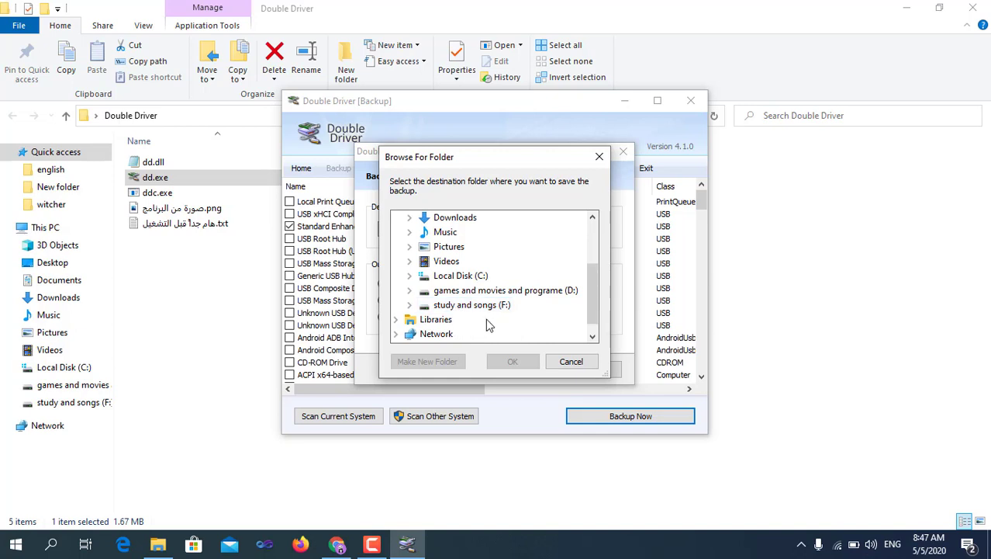
{"action": "left_click", "coordinate": [475, 305]}
{"action": "left_click", "coordinate": [512, 361]}
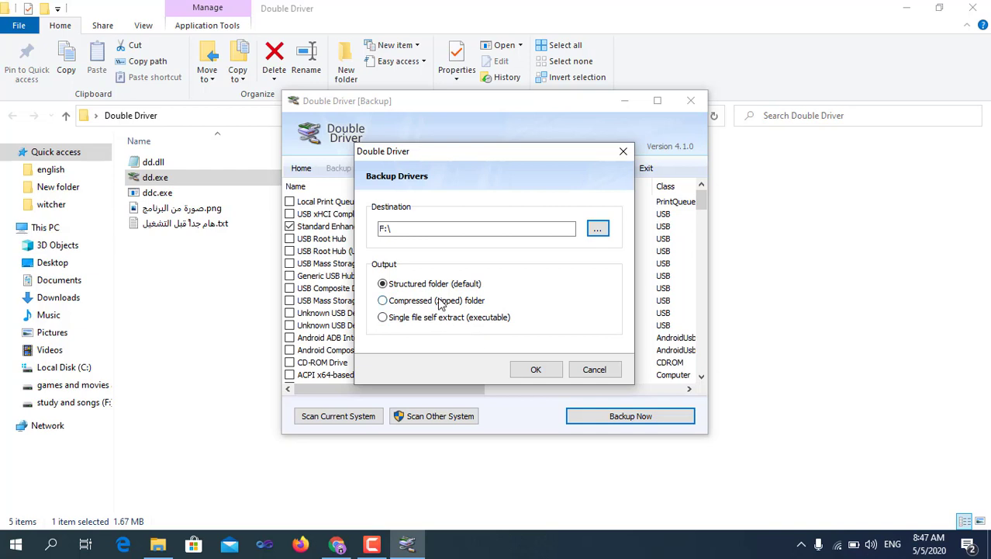
Step: Set the backup output to a compressed (zipped) folder and run the backup to completion
{"action": "left_click", "coordinate": [394, 315]}
{"action": "left_click", "coordinate": [398, 301]}
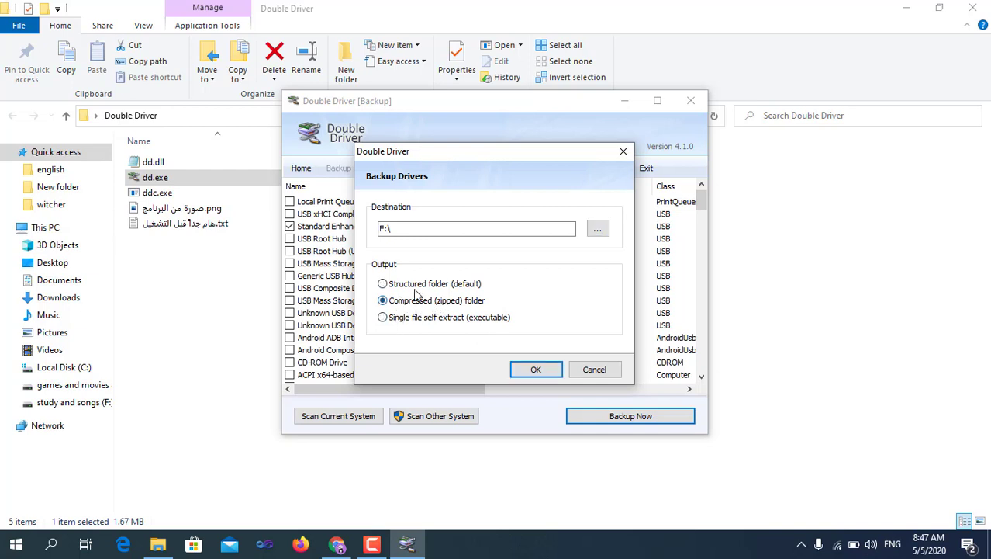
{"action": "left_click", "coordinate": [536, 369]}
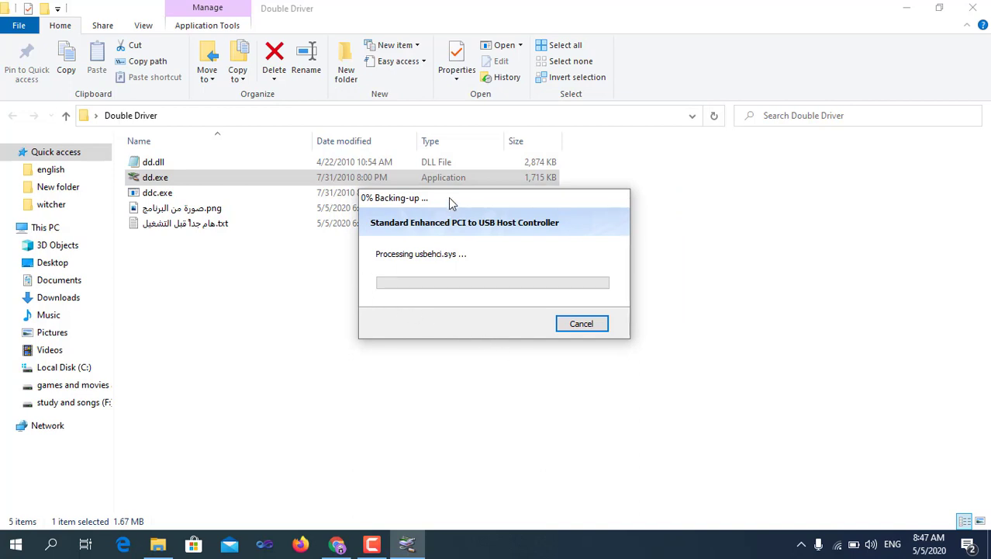
{"action": "left_click_drag", "start_coordinate": [448, 197], "coordinate": [445, 231]}
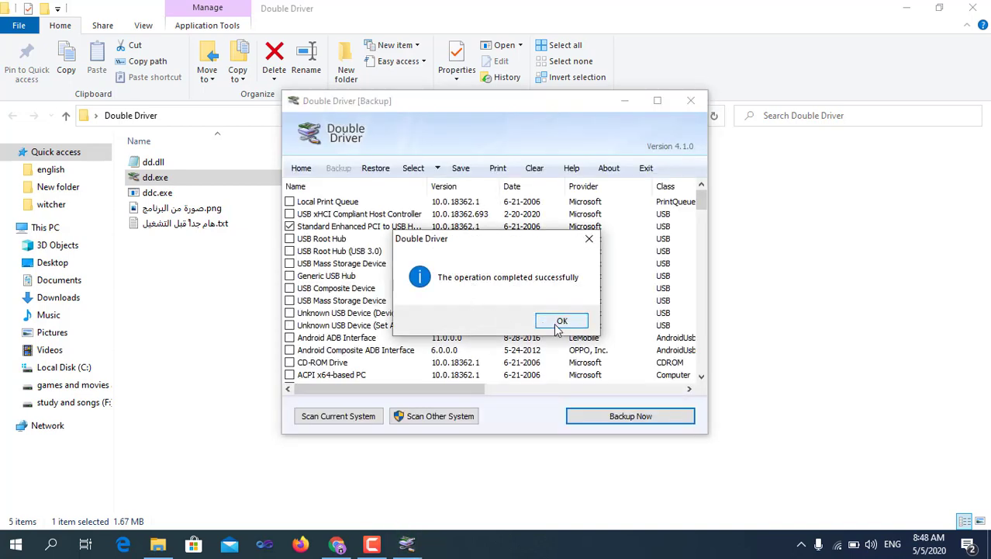
{"action": "left_click", "coordinate": [561, 320]}
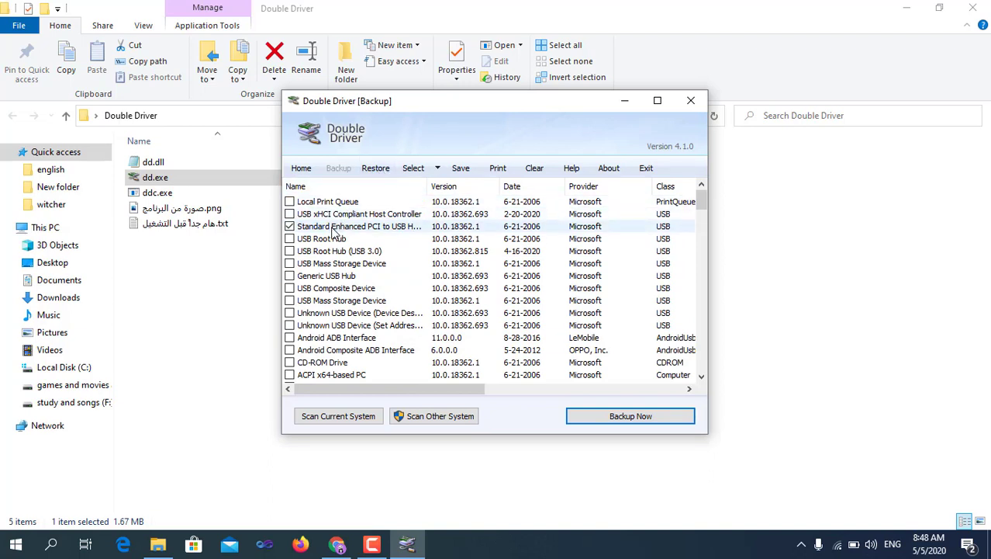
{"action": "left_click", "coordinate": [371, 170]}
{"action": "left_click", "coordinate": [314, 415]}
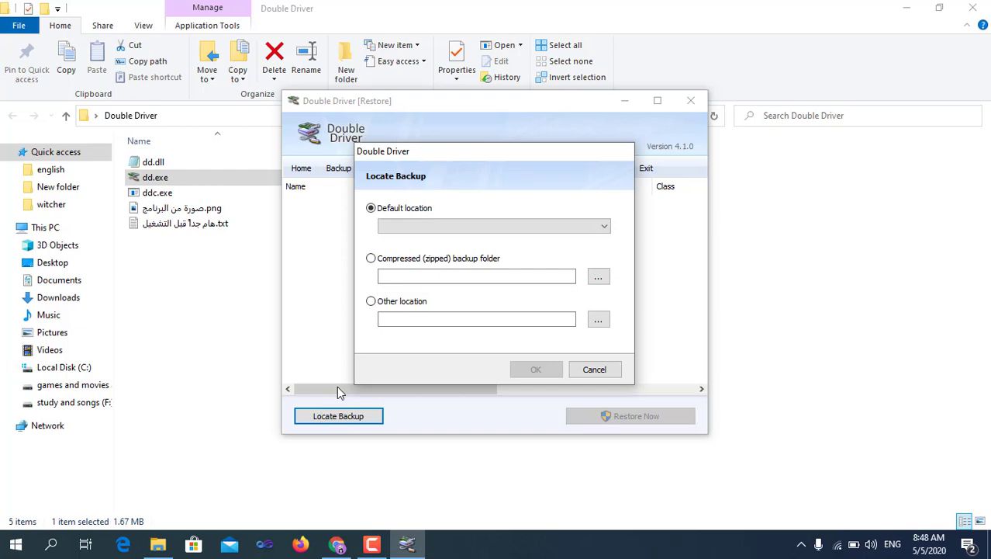
{"action": "left_click", "coordinate": [392, 261]}
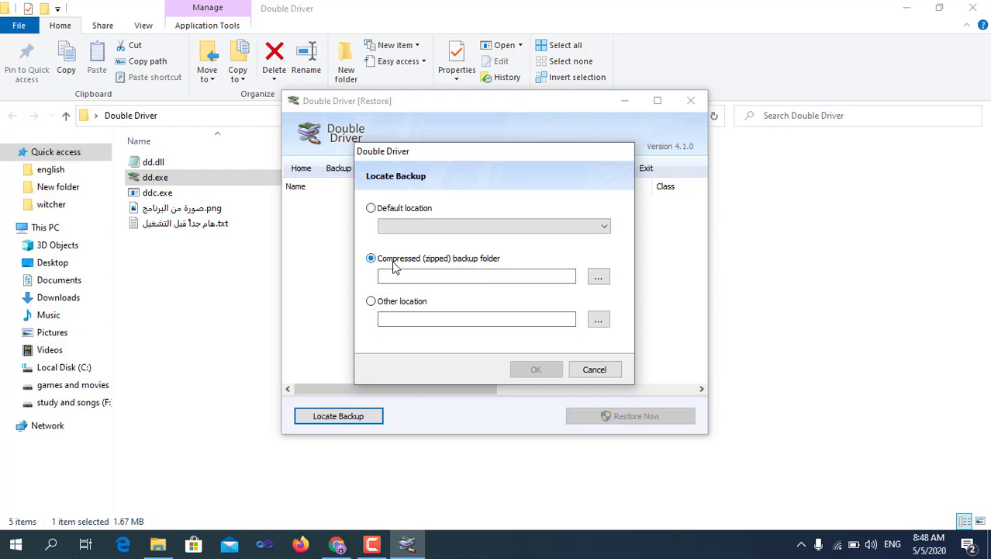
{"action": "left_click", "coordinate": [598, 278]}
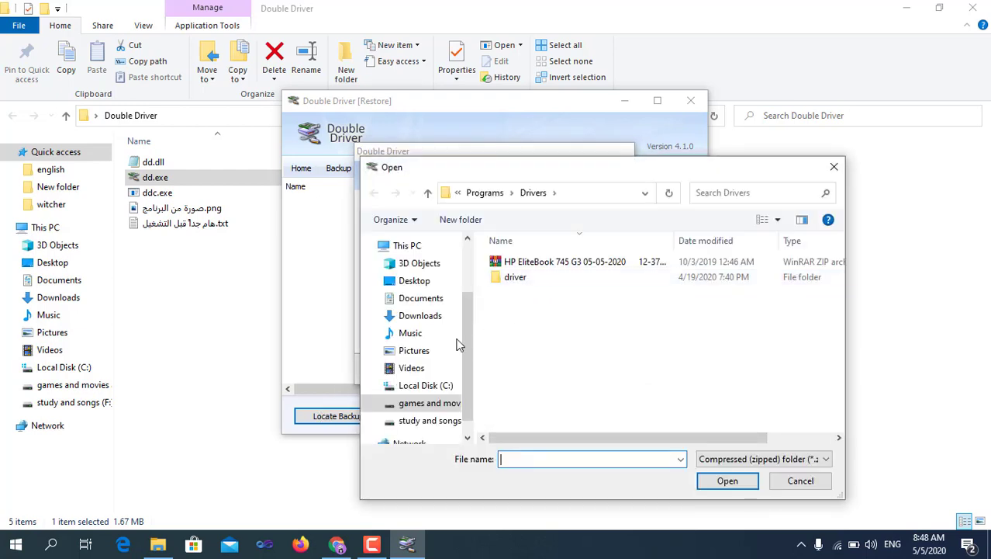
{"action": "left_click", "coordinate": [419, 397]}
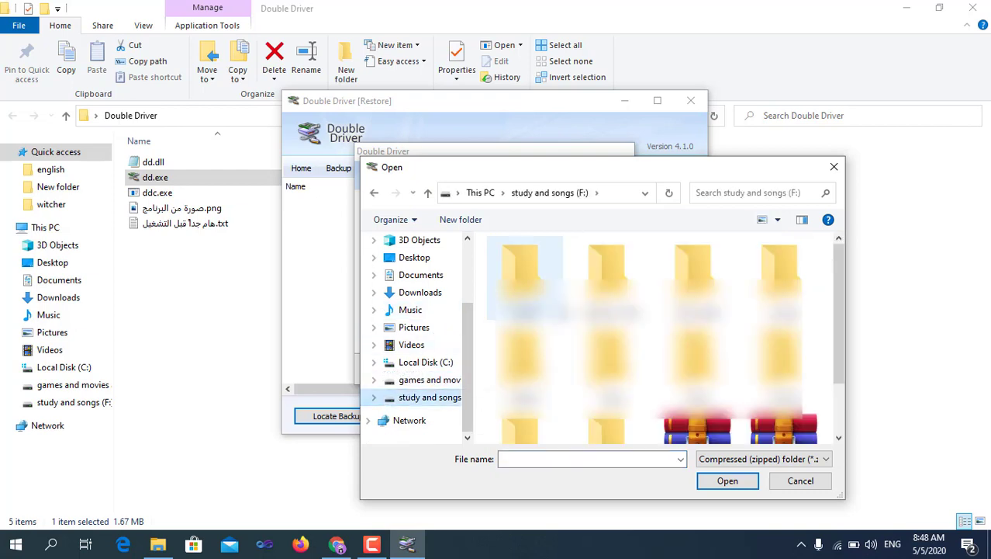
{"action": "double_click", "coordinate": [698, 380]}
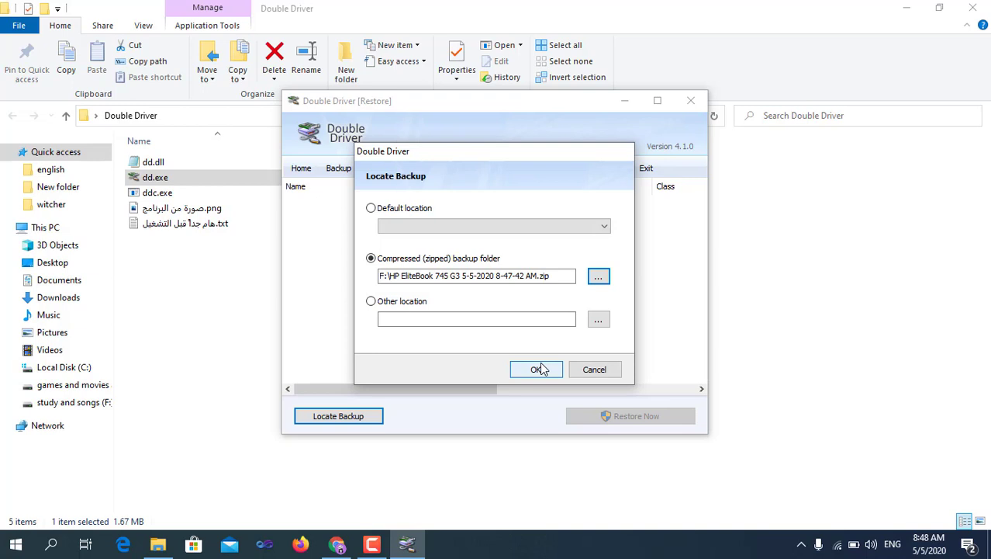
{"action": "left_click", "coordinate": [537, 369]}
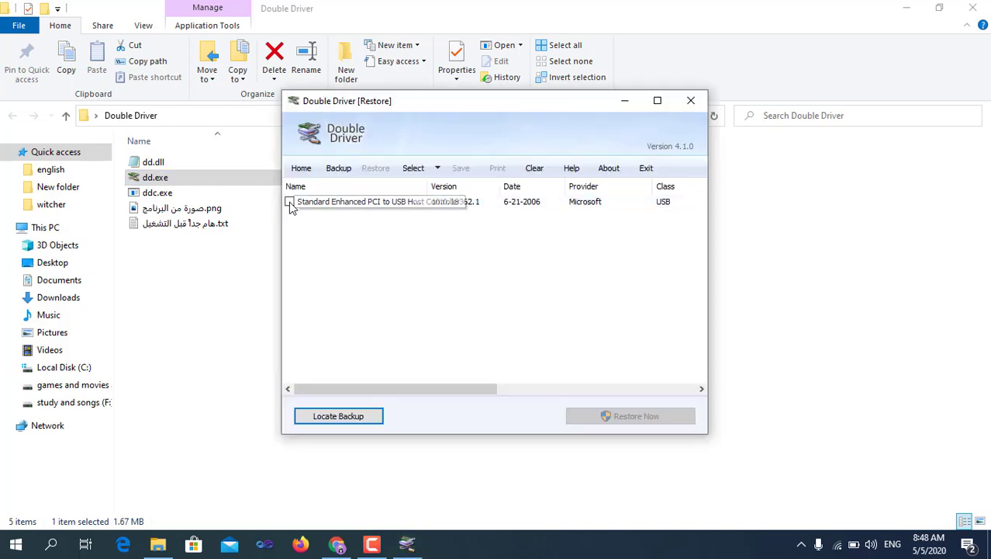
Step: Restore the Standard Enhanced PCI to USB Host Controller driver from the backup and complete the driver installation wizard
{"action": "left_click", "coordinate": [289, 203]}
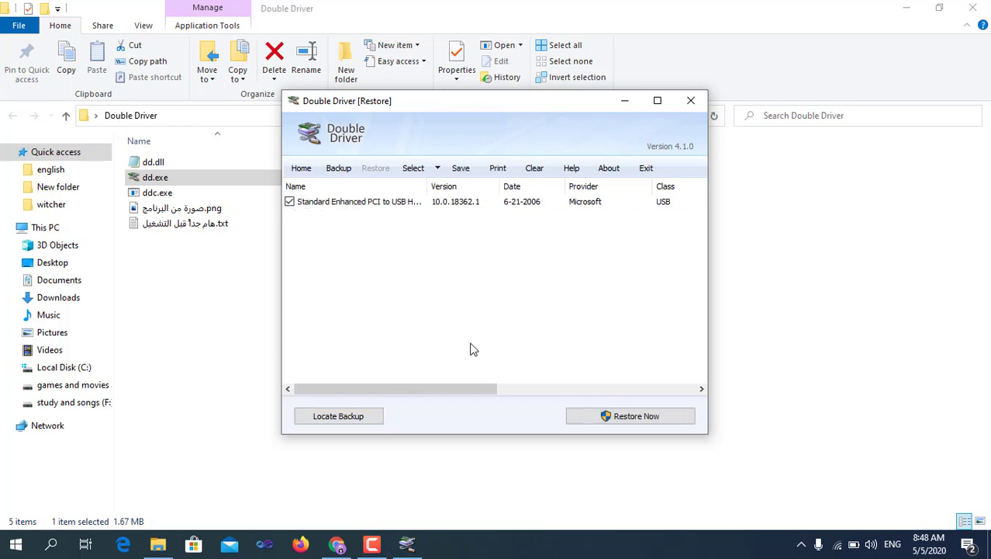
{"action": "left_click", "coordinate": [621, 418]}
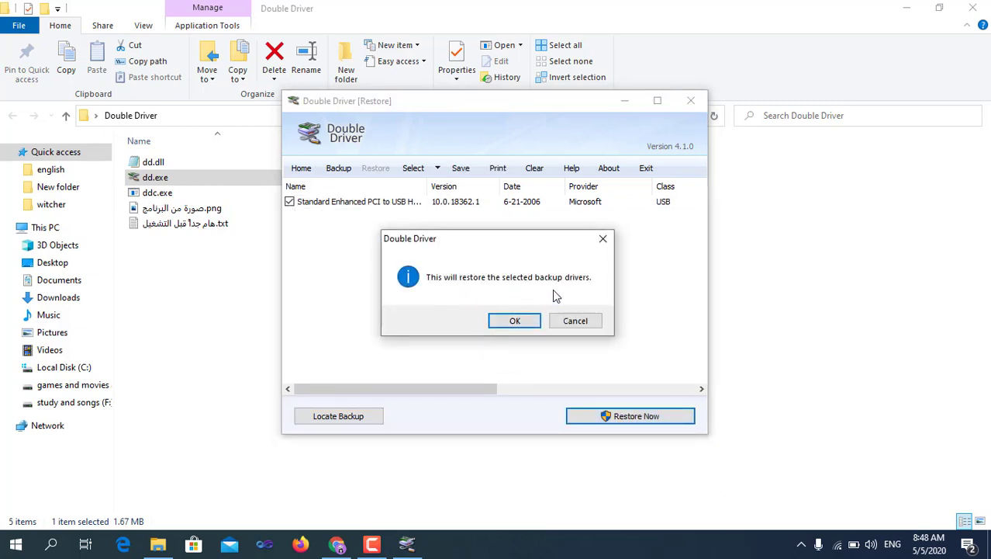
{"action": "left_click", "coordinate": [512, 320]}
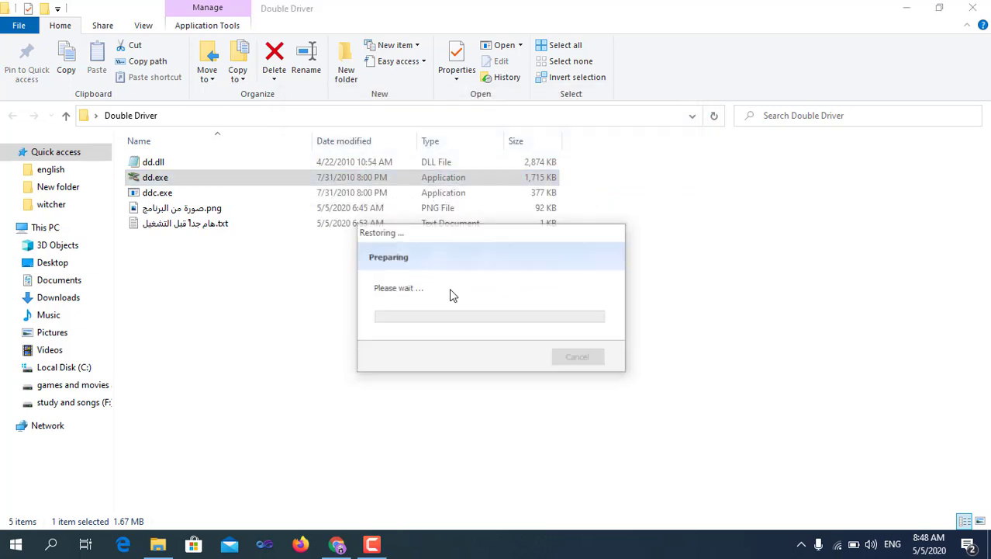
{"action": "left_click", "coordinate": [341, 340]}
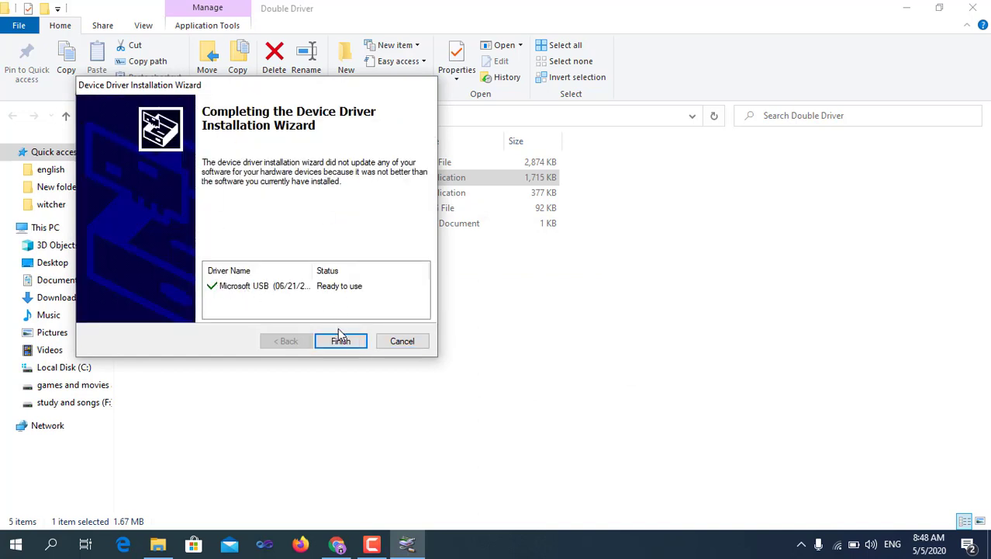
{"action": "left_click", "coordinate": [339, 340]}
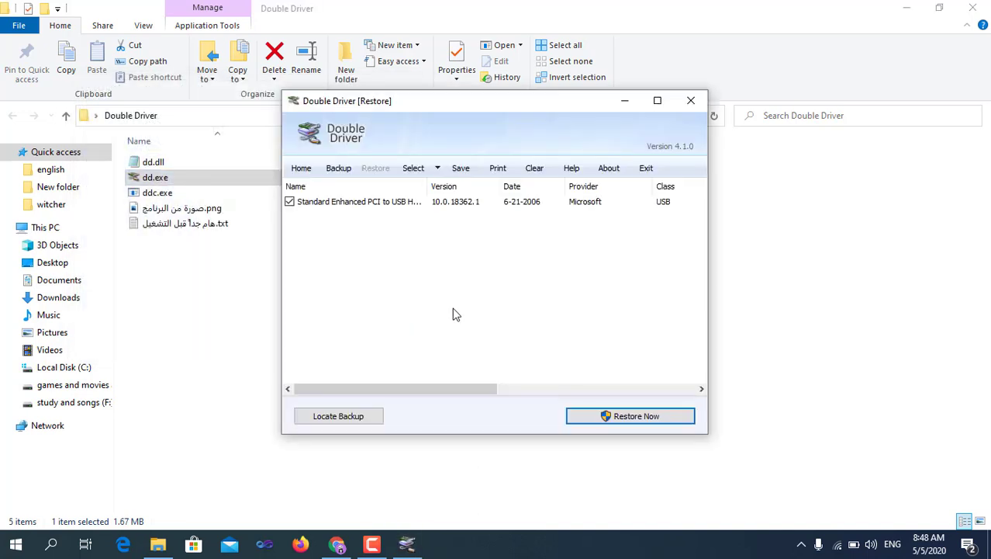
Step: Review the restore log on Double Driver's home view, then minimize the program
{"action": "left_click", "coordinate": [295, 171]}
{"action": "left_click_drag", "start_coordinate": [389, 106], "coordinate": [390, 146]}
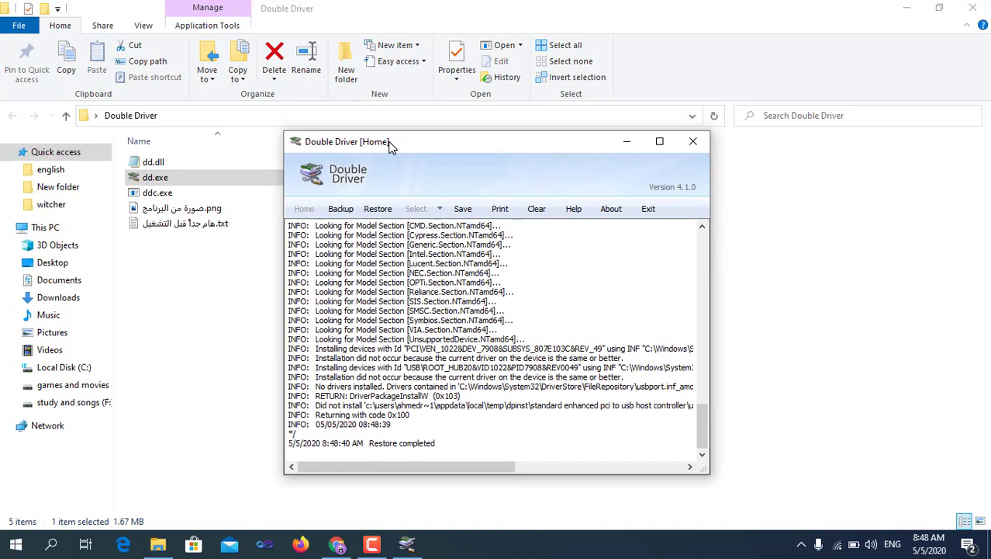
{"action": "left_click", "coordinate": [626, 141]}
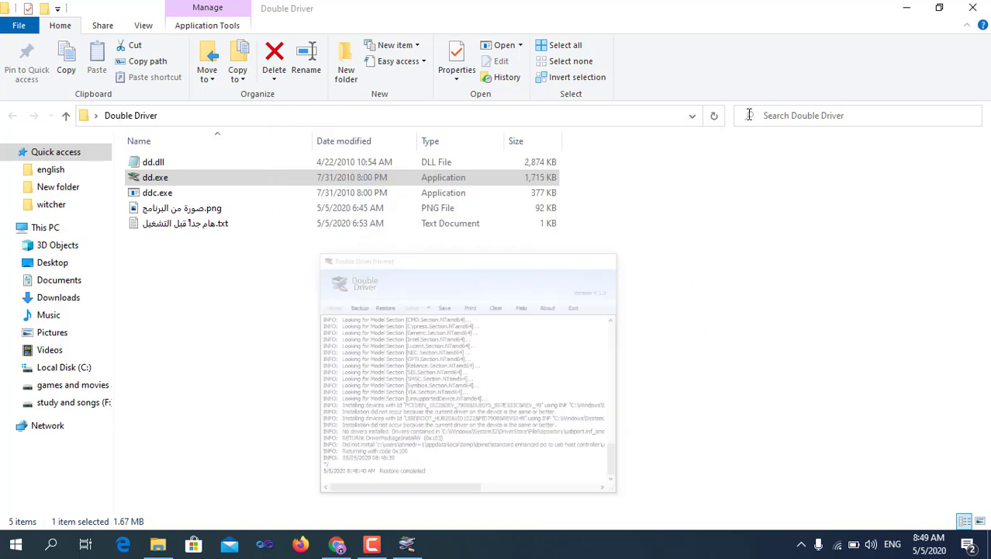